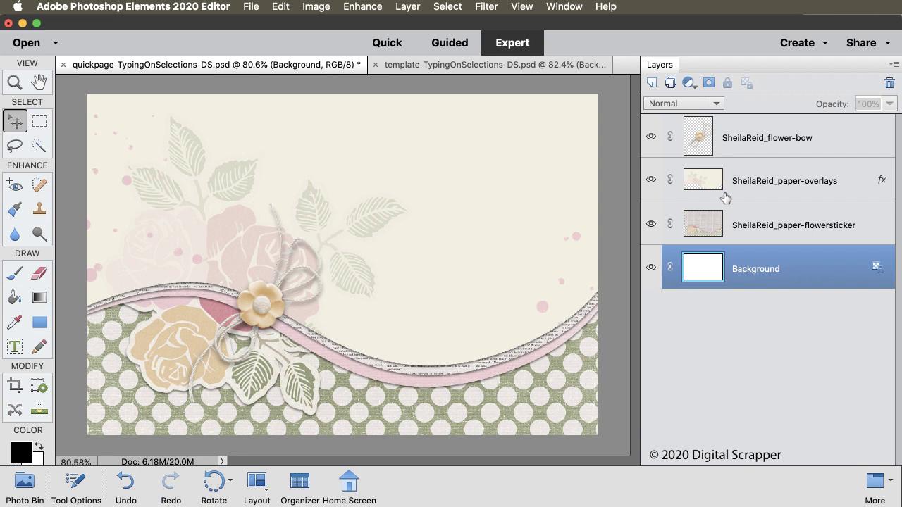
Step: Check what lies under the paper-overlays layer, then load its shape as a selection
click(651, 181)
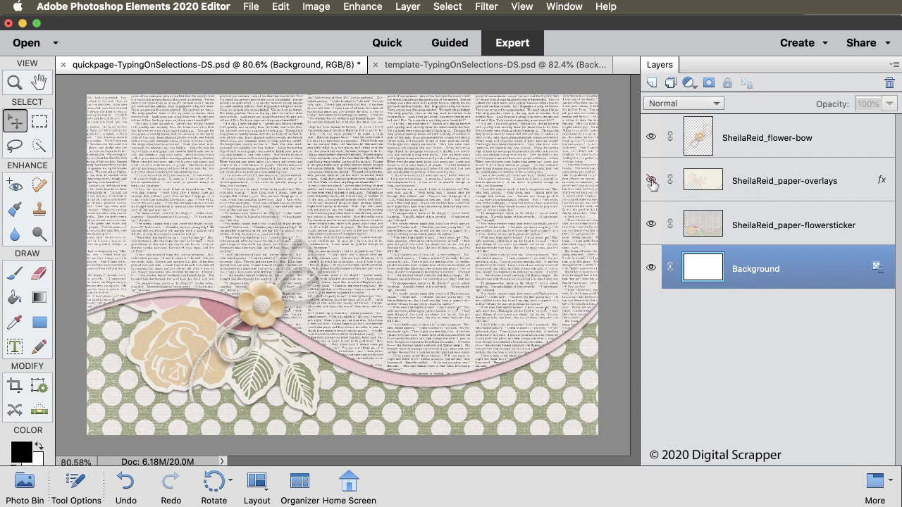
click(651, 181)
click(651, 180)
click(651, 180)
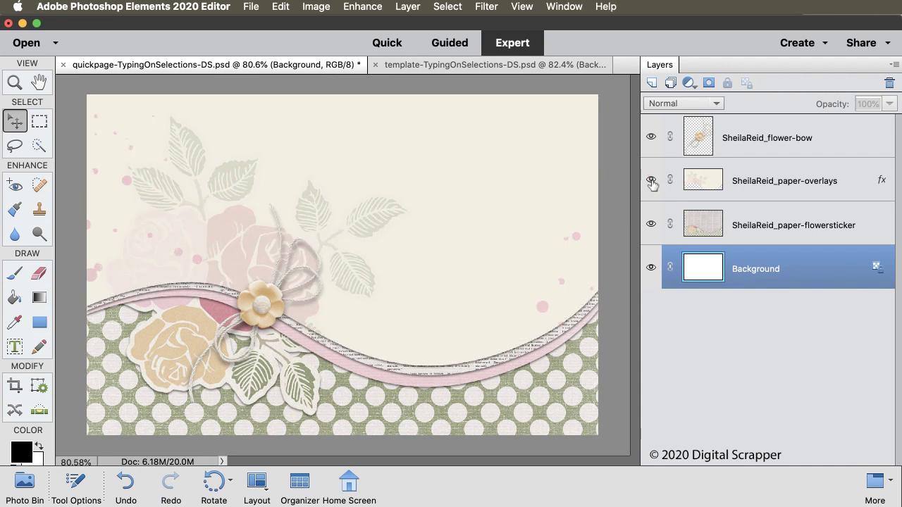
super+click(708, 183)
Step: Load the template's paper clipping mask shape as a selection and bring it to the quick page
click(542, 67)
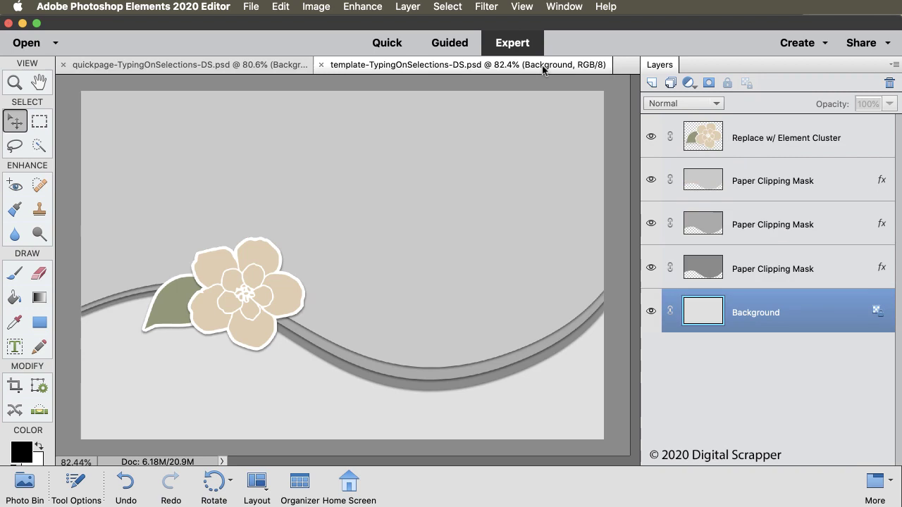
super+click(704, 182)
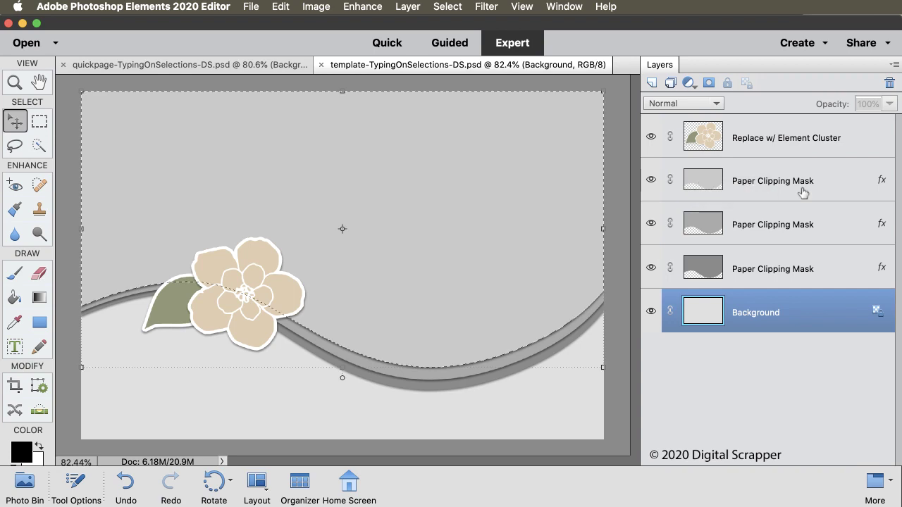
click(254, 65)
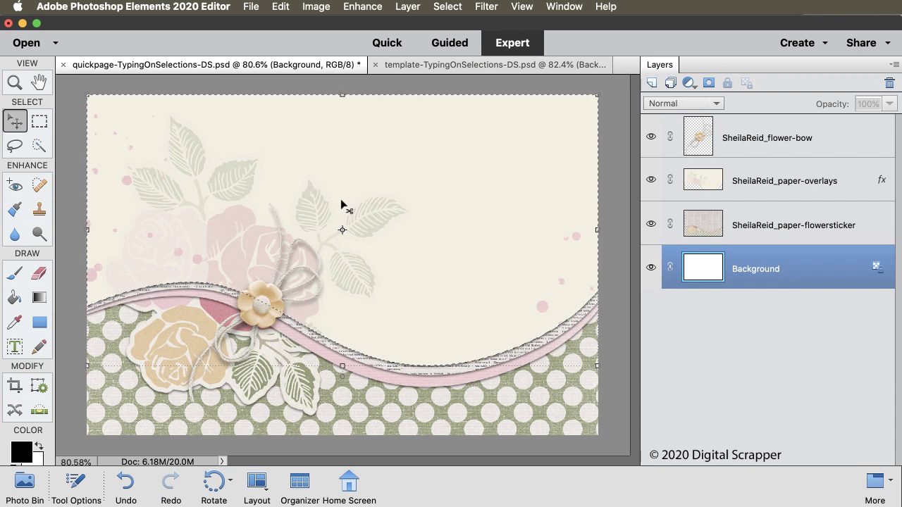
Step: Set up the Text on Selection tool with black Oh Wonder Sans Regular at 20 pt
click(14, 346)
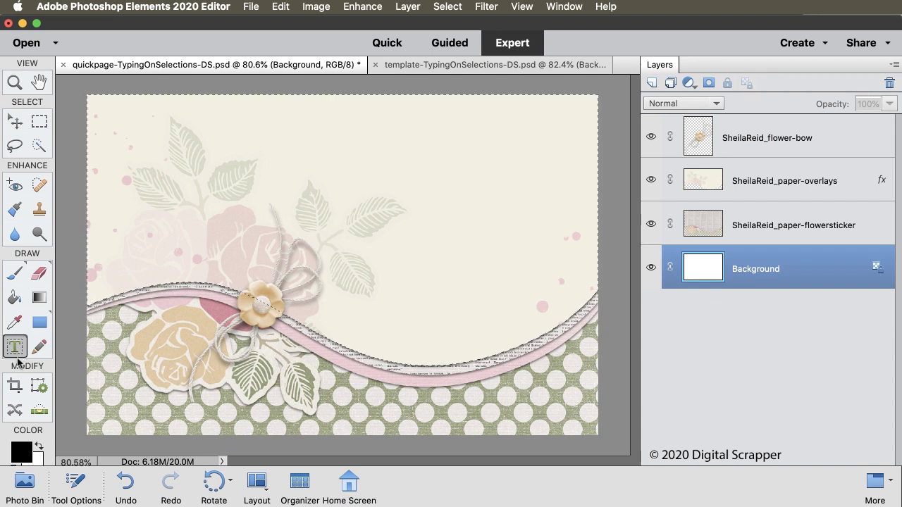
click(78, 481)
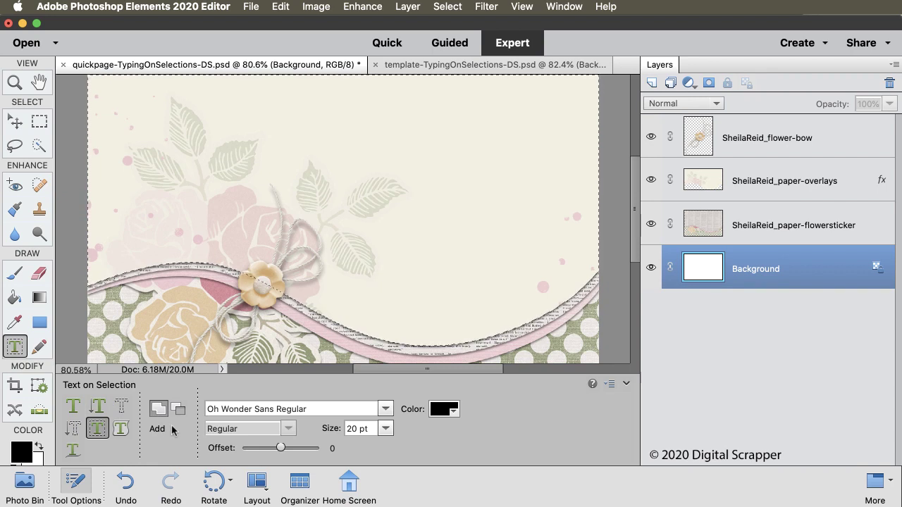
click(385, 410)
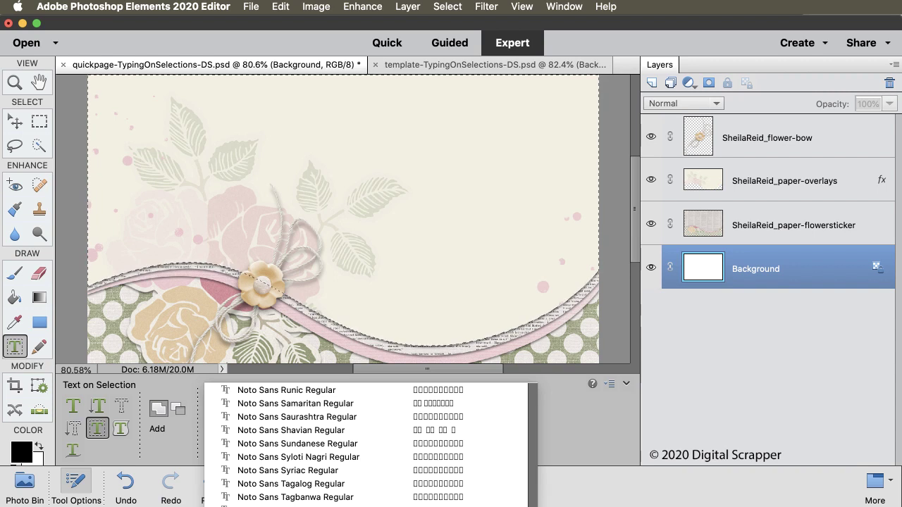
key(Escape)
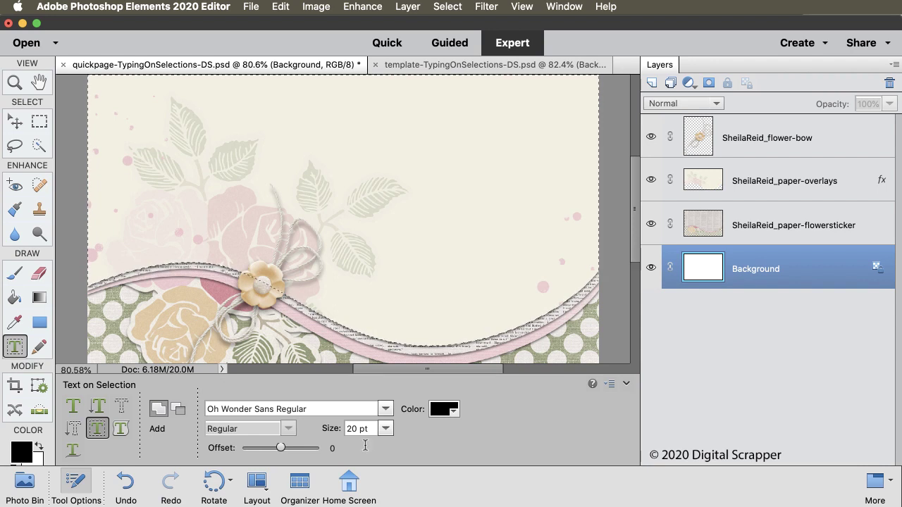
click(333, 448)
click(77, 487)
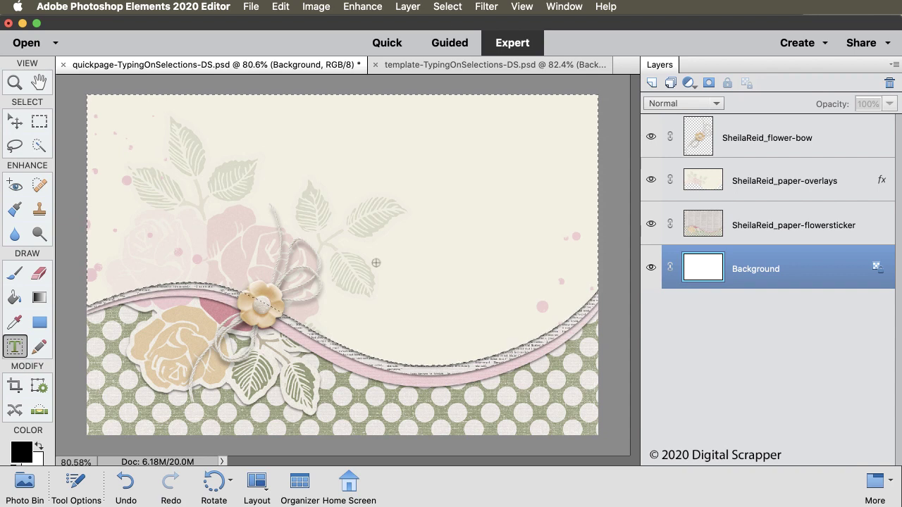
Step: Invert the selection with Select > Inverse to target the lower patterned area
click(447, 7)
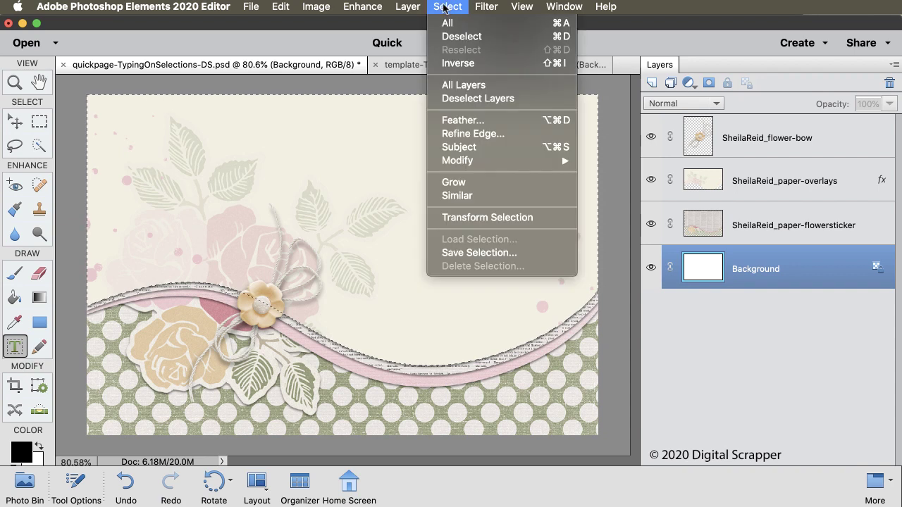
click(448, 64)
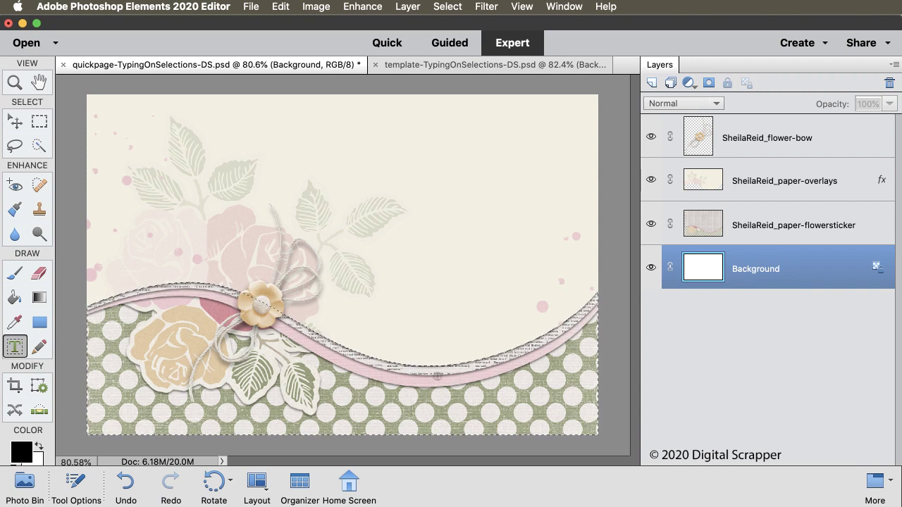
Step: Start text inside the selection, then cancel it and drop the selection
click(358, 399)
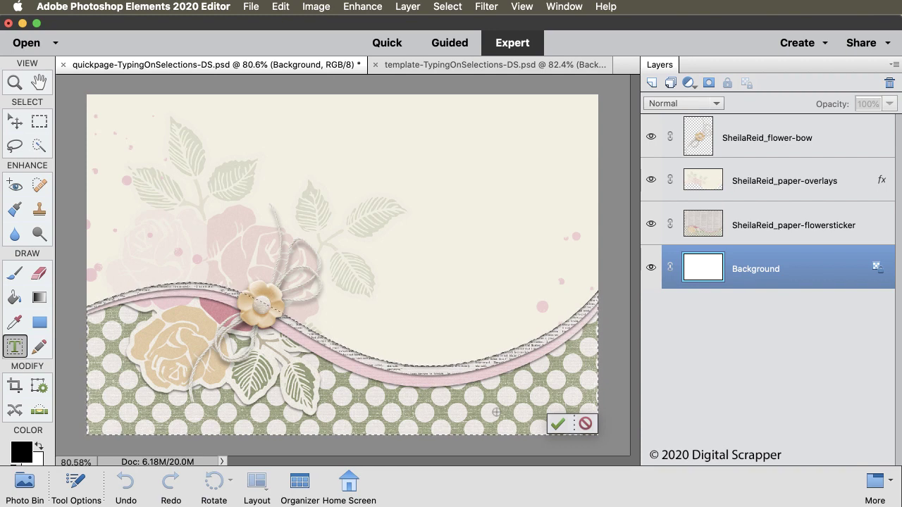
click(557, 424)
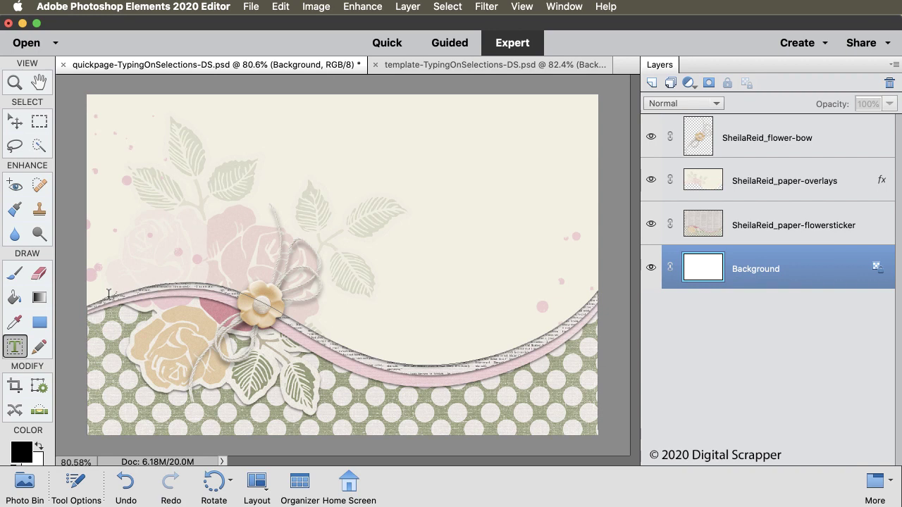
Step: Create text Layer 1 on the strip's curved top edge and move it above paper-overlays
click(109, 295)
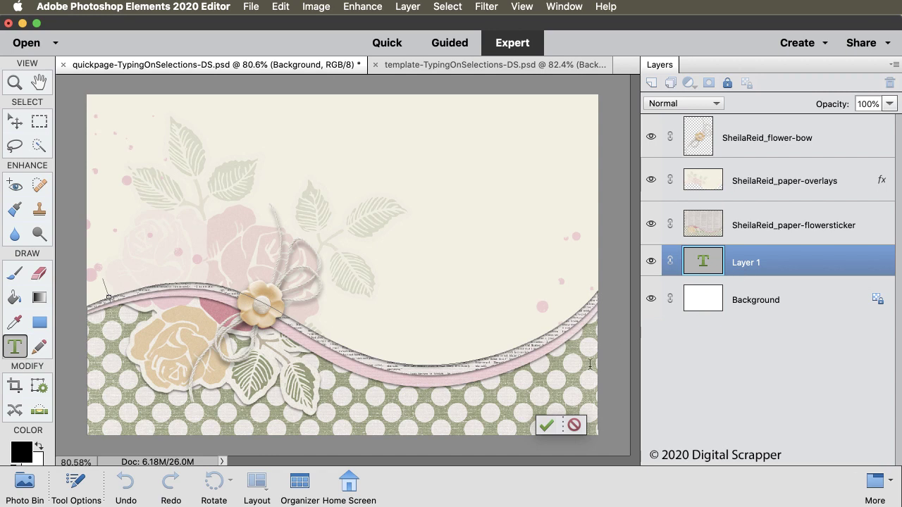
click(546, 425)
key(v)
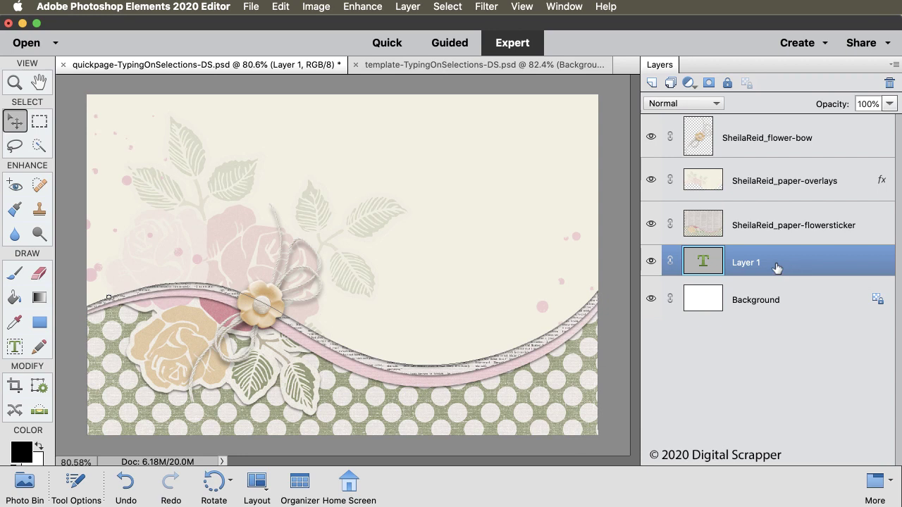
drag(777, 268, 767, 177)
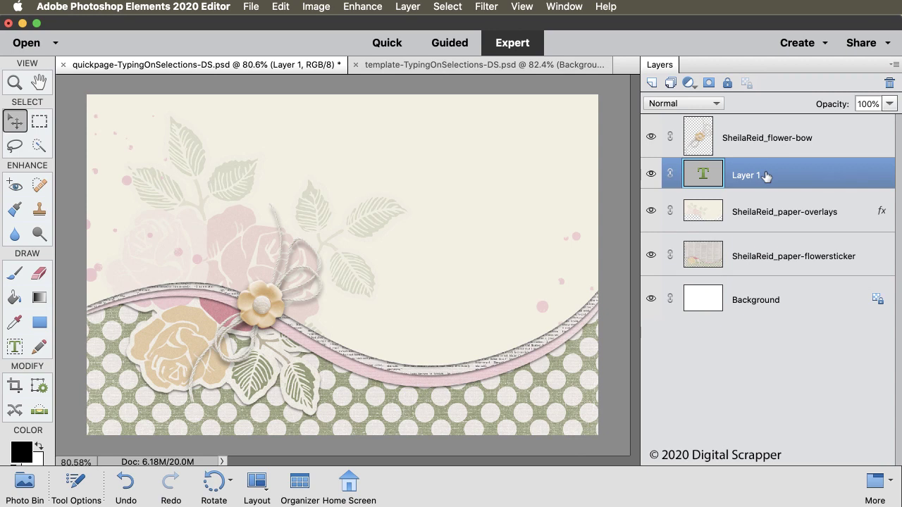
Step: Type 'HAPPY BIRTHDAY HAPPY BIRTHDAY HAPPY BIRTHDAY' into Layer 1's curved text and commit it
double_click(703, 175)
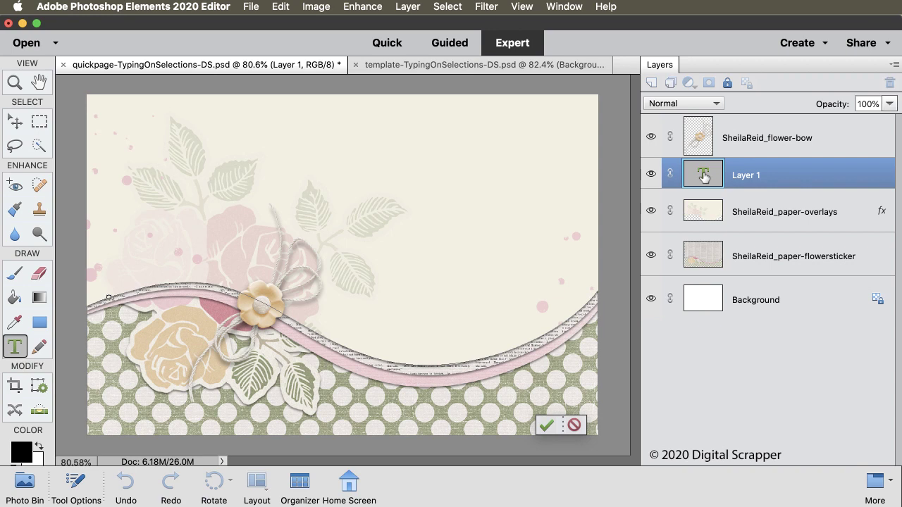
text(HAPPY BIRTHDAY HAPPY BIRTHDAY HAPPY BIRTHDAY)
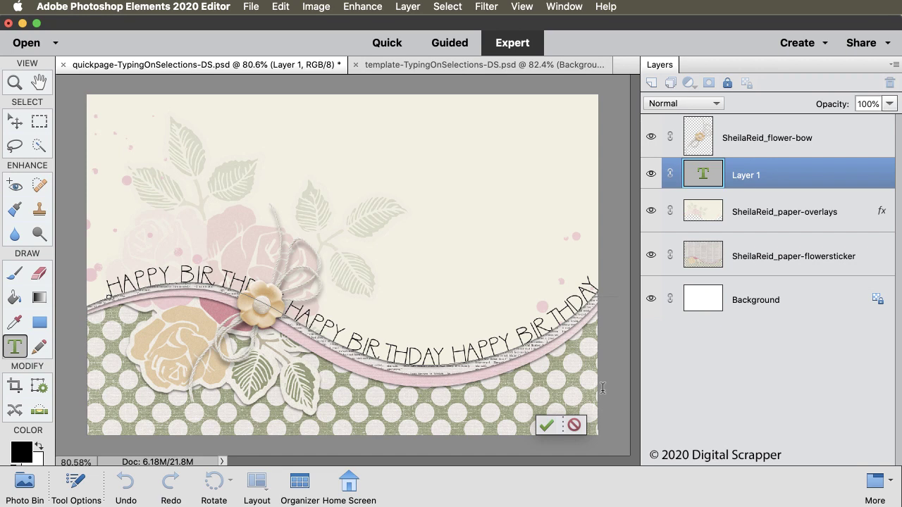
click(547, 425)
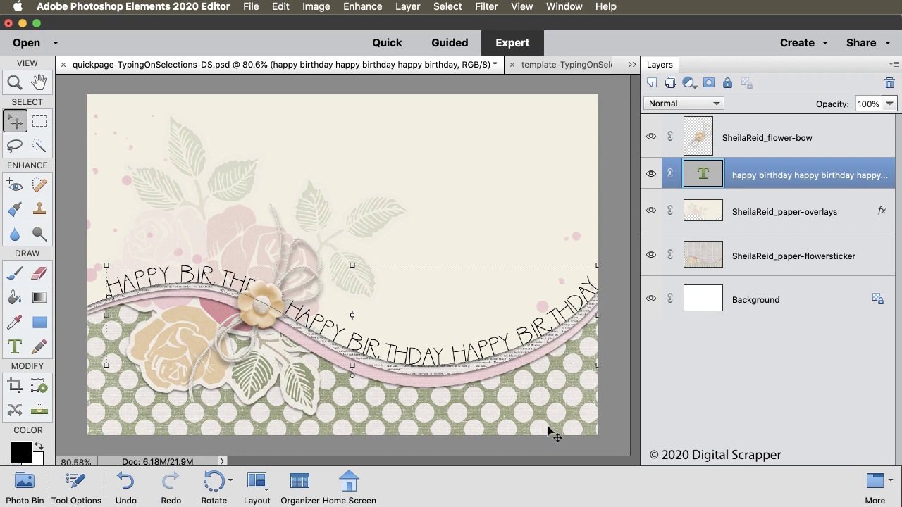
Step: Resize the curved text to 19 pt, trying tracking values before settling on 0
click(14, 347)
click(76, 485)
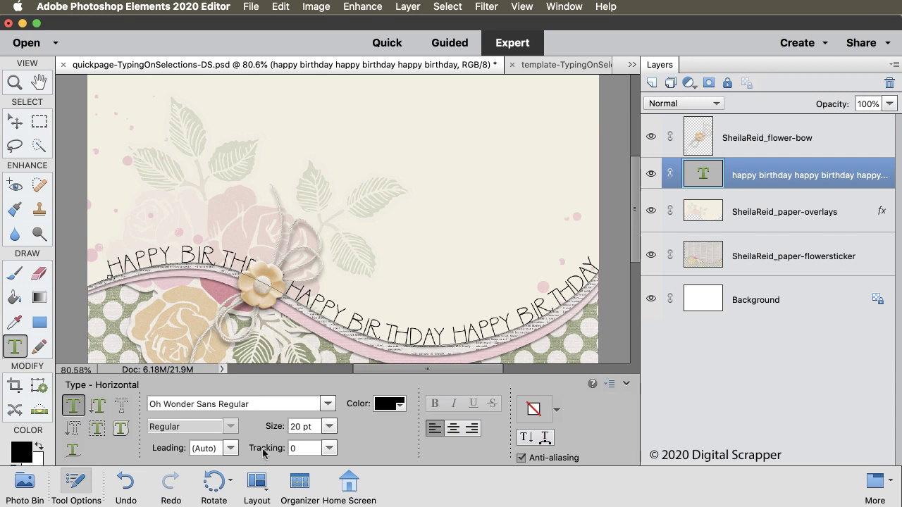
drag(268, 432, 266, 431)
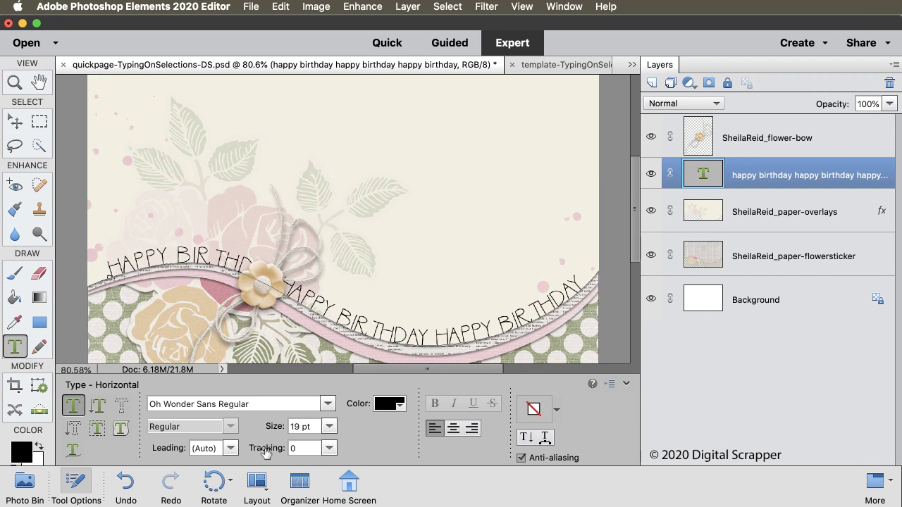
drag(266, 451, 268, 452)
key(Return)
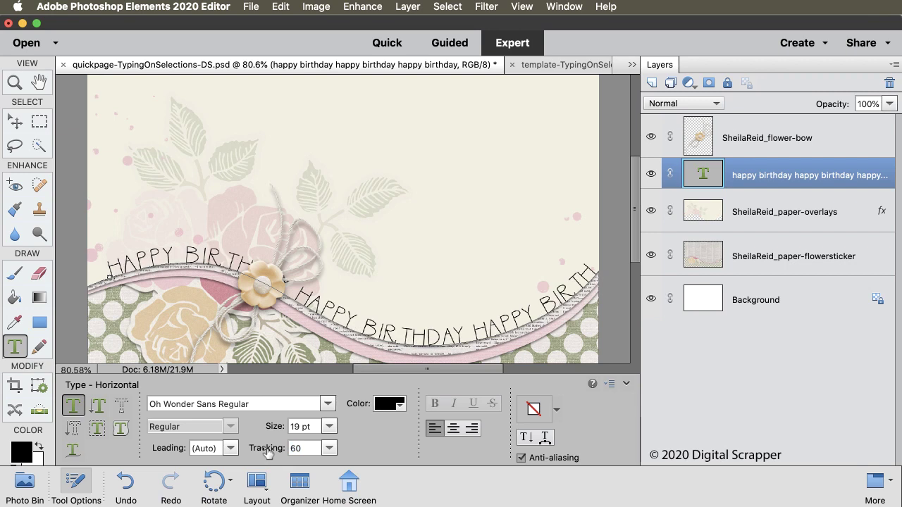
drag(267, 453, 266, 452)
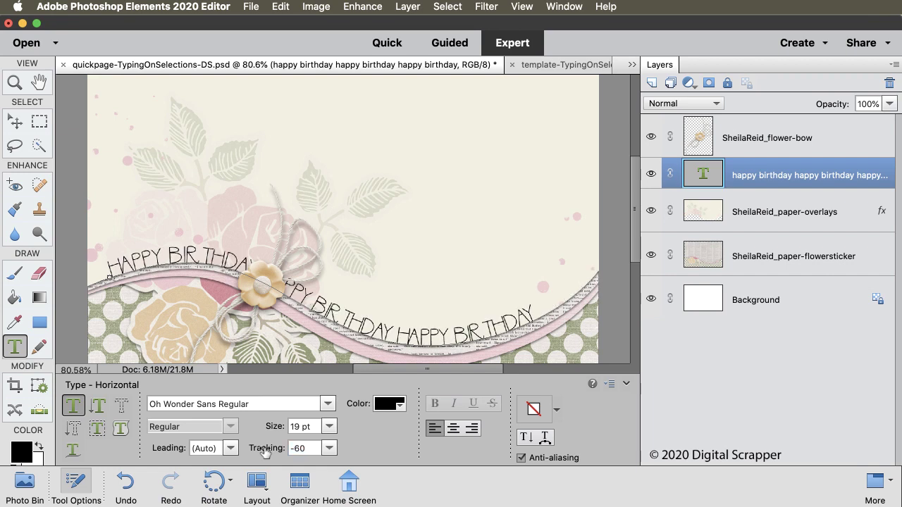
drag(266, 453, 267, 453)
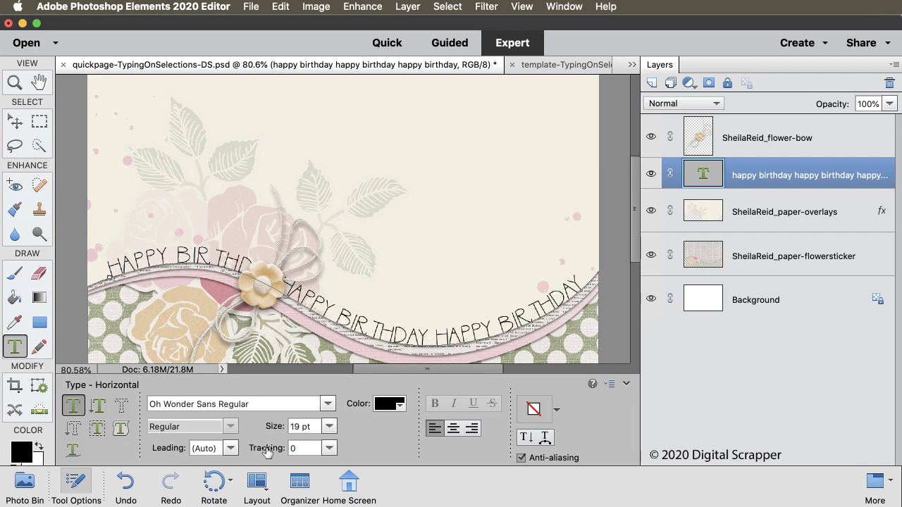
click(74, 483)
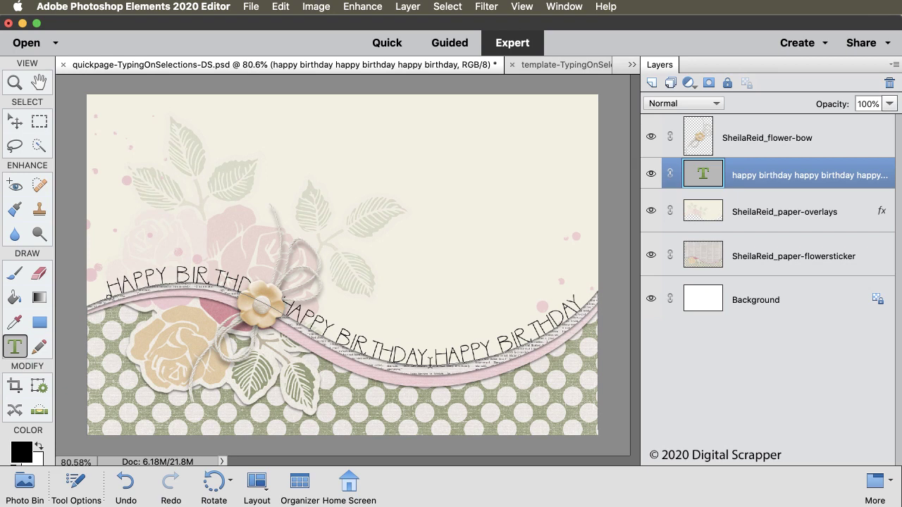
Step: Nudge the curved text up slightly with the Move tool, then make Background the active layer
click(12, 127)
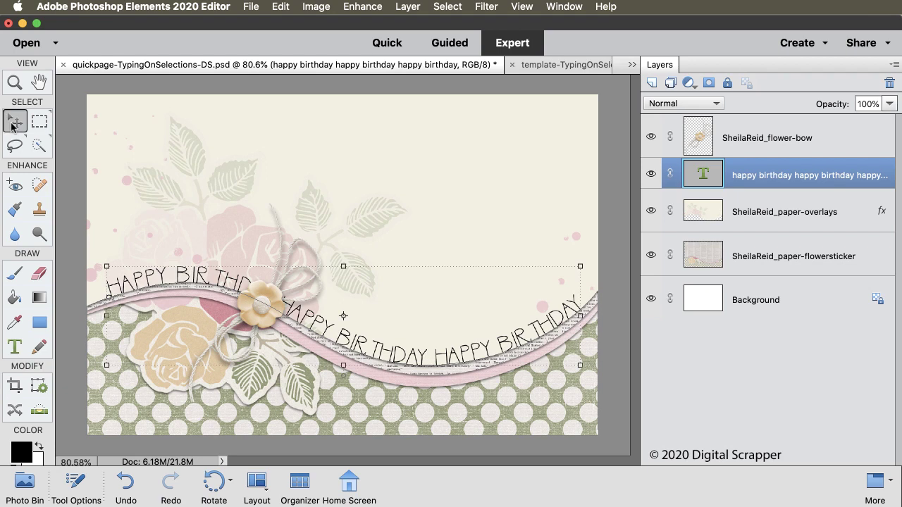
key(Up)
key(Up)
key(Up)
key(Up)
key(Up)
key(Up)
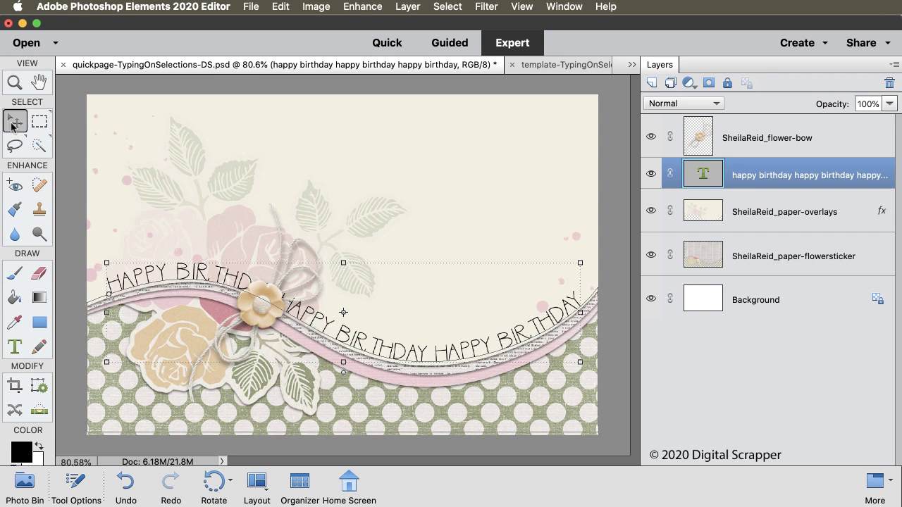
click(795, 299)
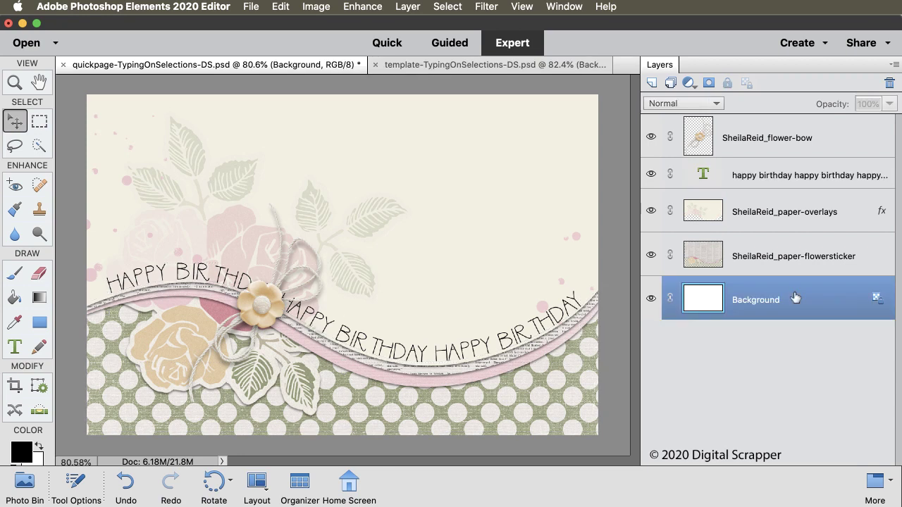